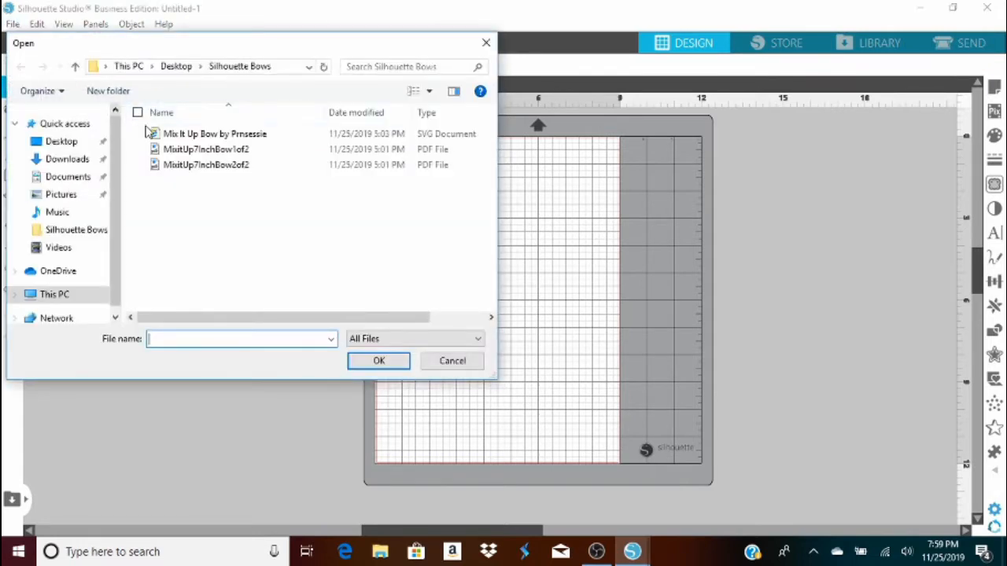
# - Open MixitUp7InchBow1of2 as an image instead of a vector and shift it on the mat
pyautogui.doubleClick(189, 150)
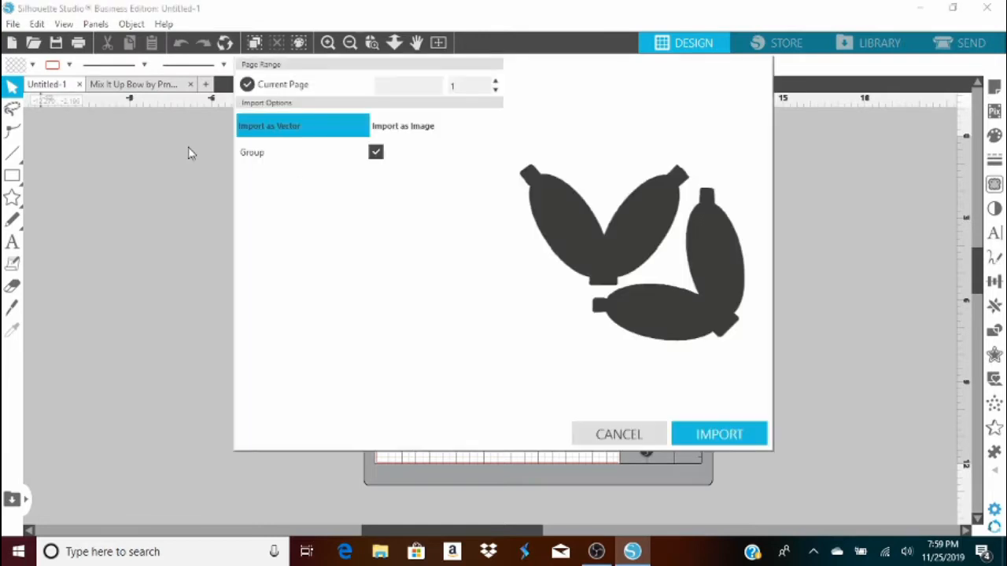
pyautogui.click(426, 132)
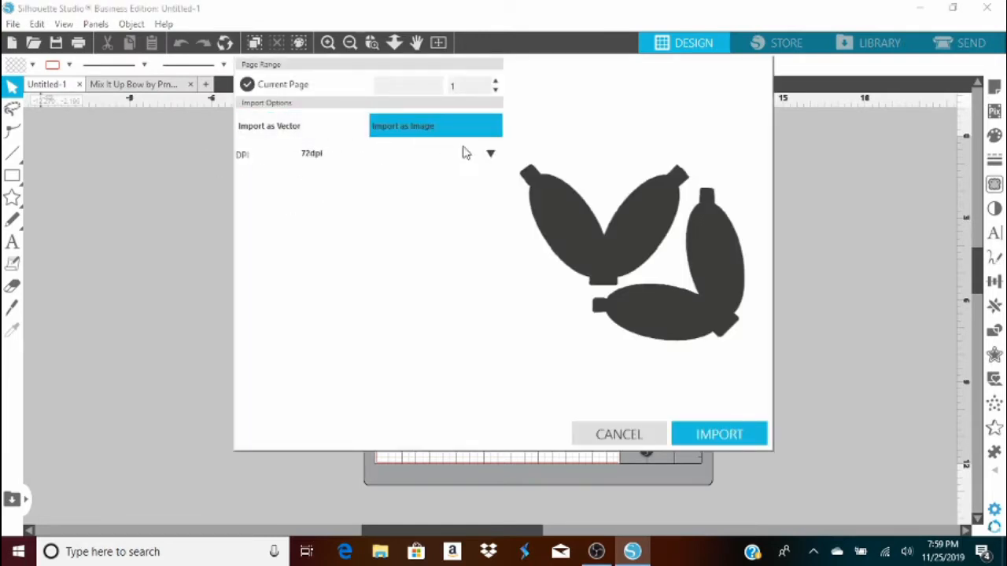
pyautogui.click(687, 434)
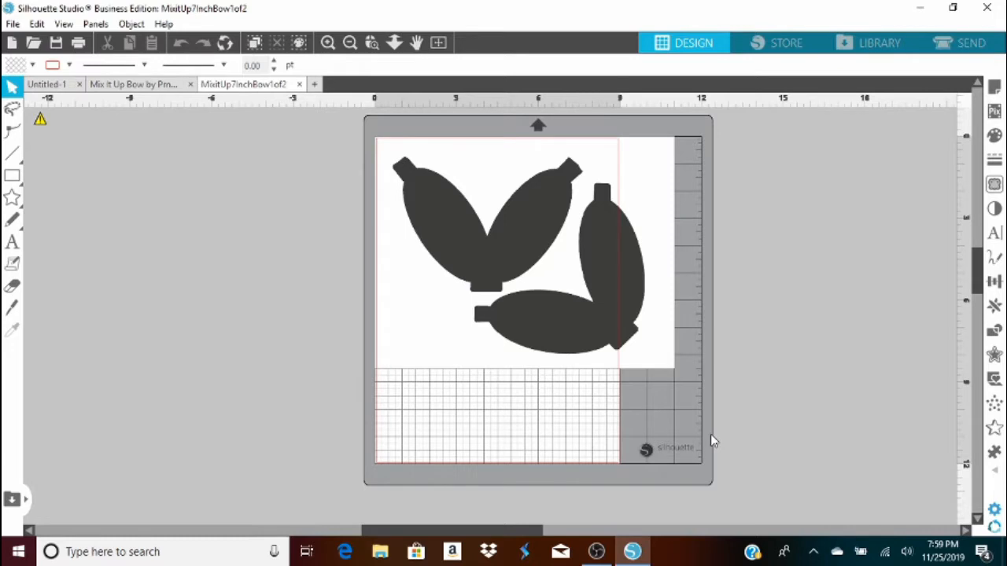
pyautogui.moveTo(599, 306); pyautogui.dragTo(537, 307)
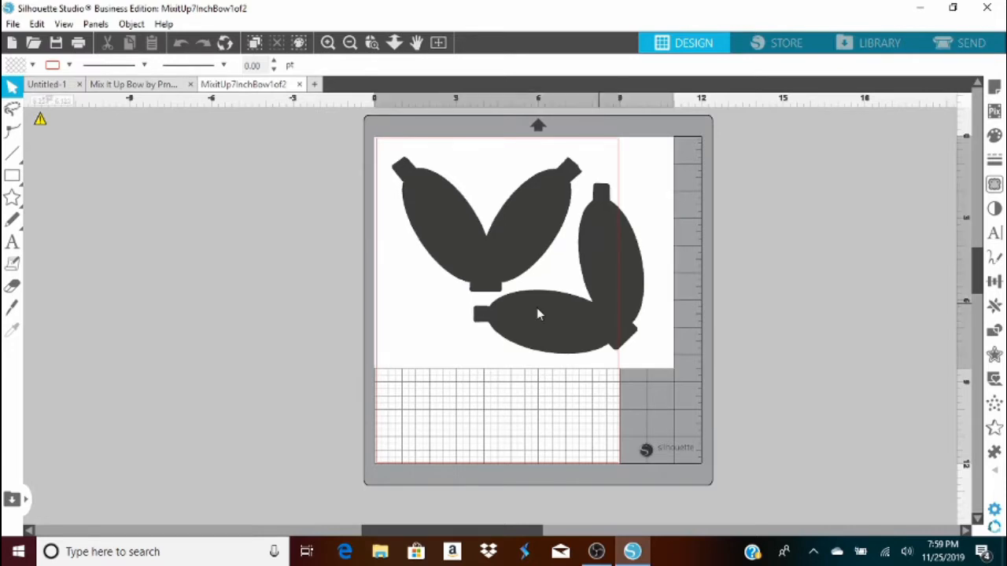
pyautogui.moveTo(537, 314); pyautogui.dragTo(455, 332)
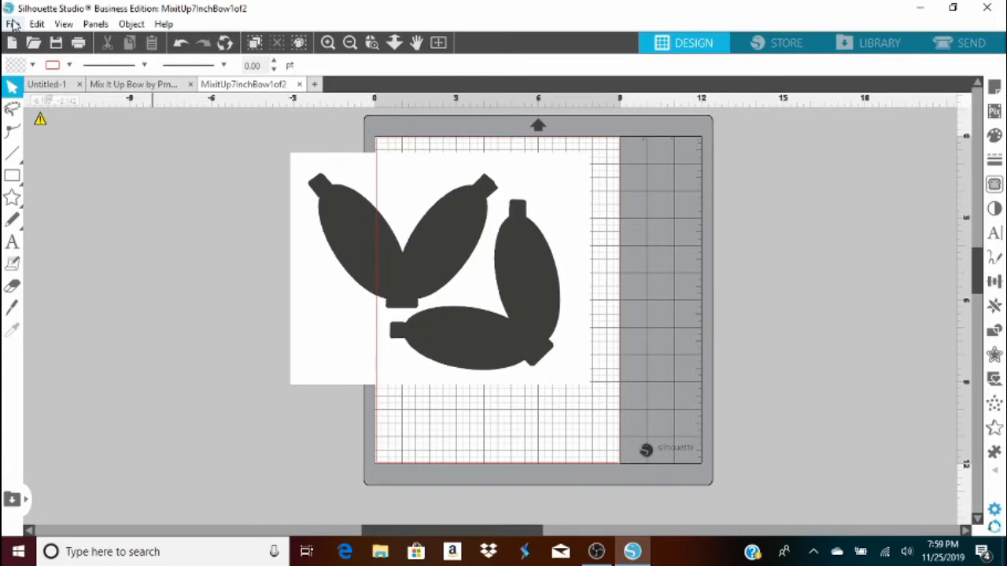
# - Open MixitUp7InchBow2of2 as an image instead of a vector and move it lower on the mat
pyautogui.click(14, 24)
pyautogui.click(34, 84)
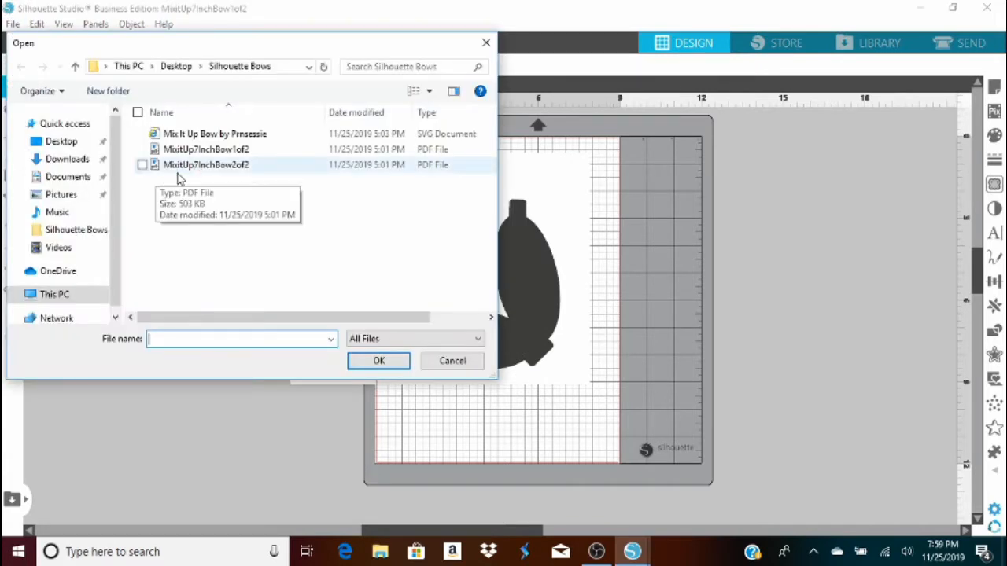
pyautogui.click(214, 173)
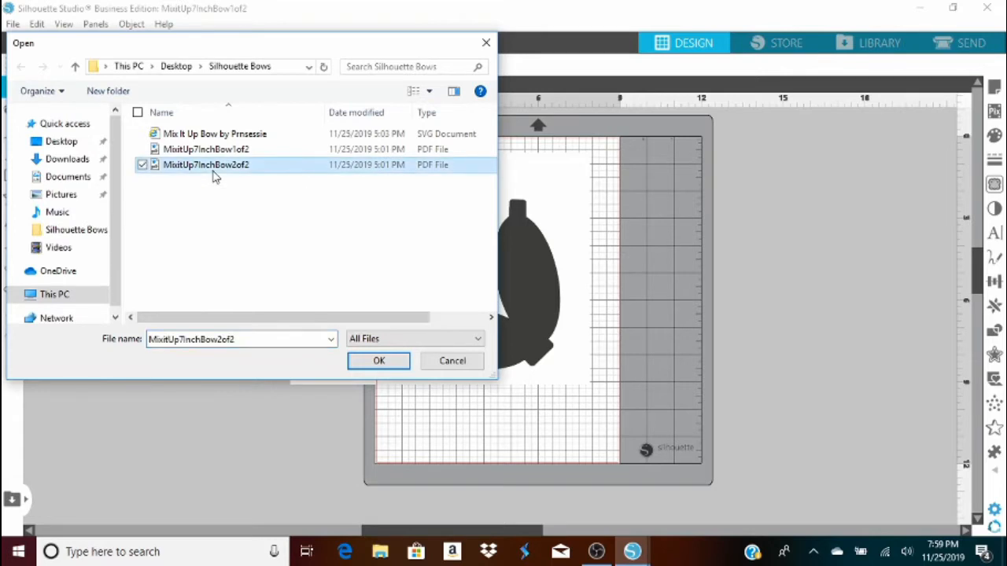
pyautogui.click(381, 363)
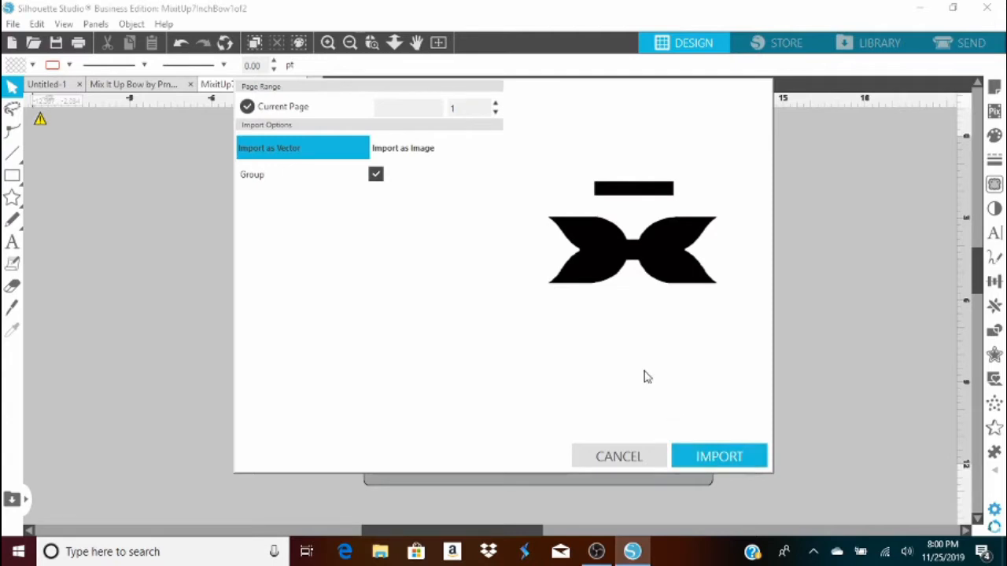
pyautogui.click(421, 153)
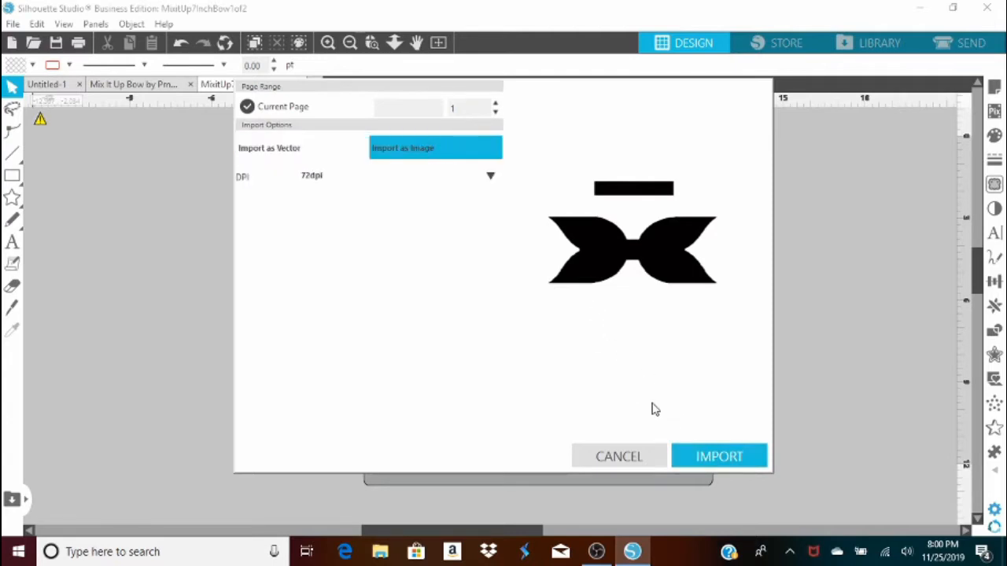
pyautogui.click(705, 465)
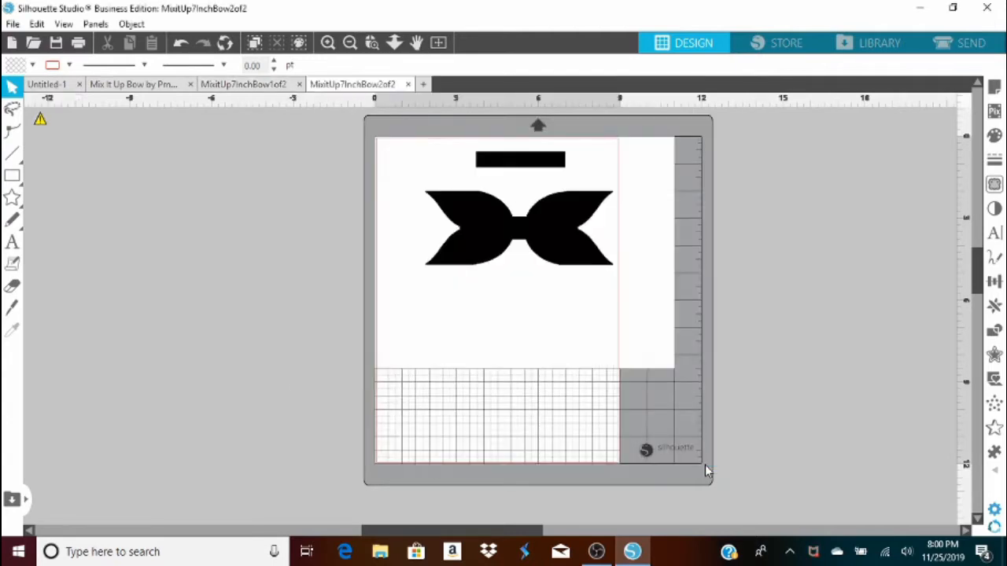
pyautogui.click(672, 358)
pyautogui.moveTo(663, 353); pyautogui.dragTo(641, 412)
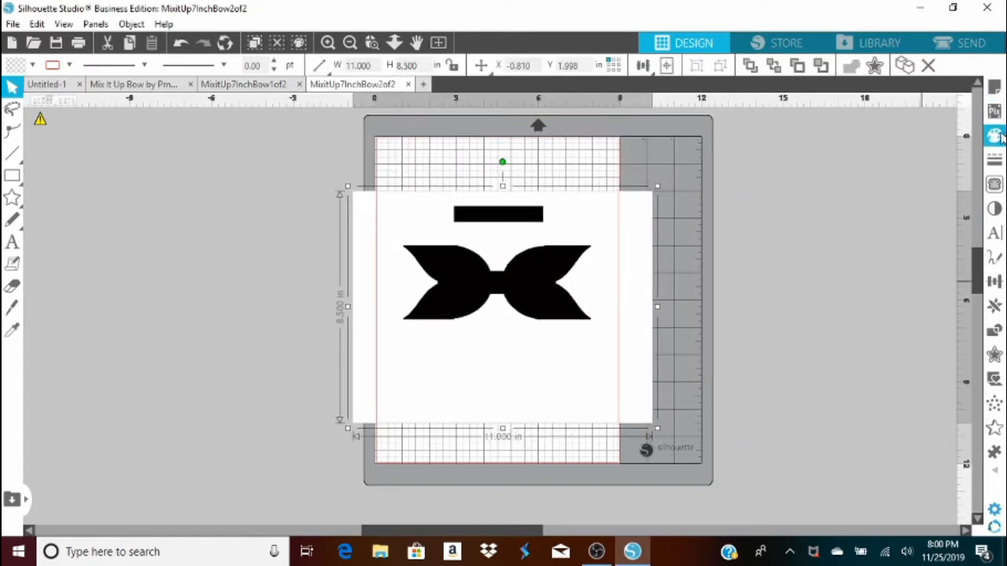
# - Trace the outer edge of the bow tail and strip within an area about 8.5 by 6.8 in, and move the source image off the mat
pyautogui.click(994, 184)
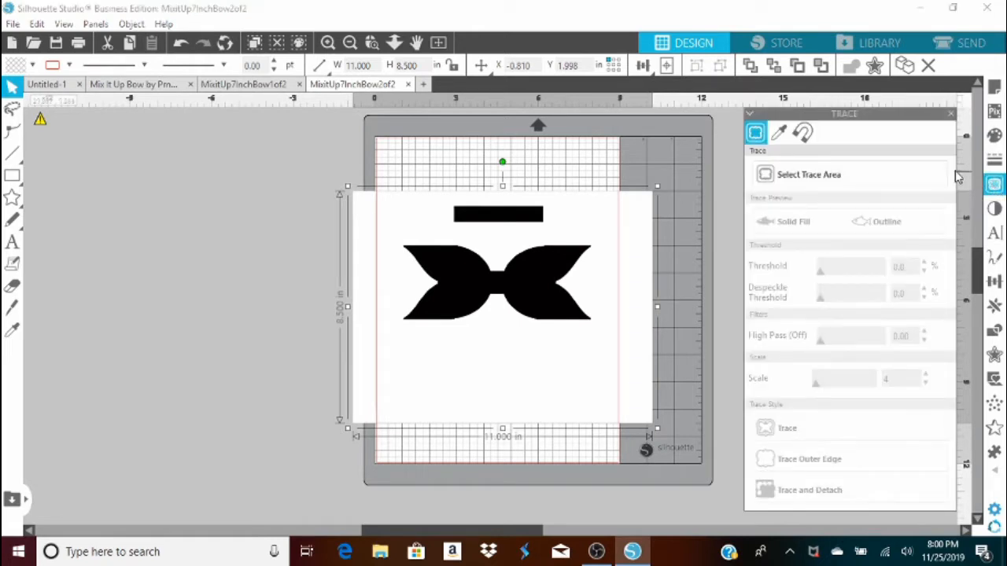
pyautogui.click(828, 175)
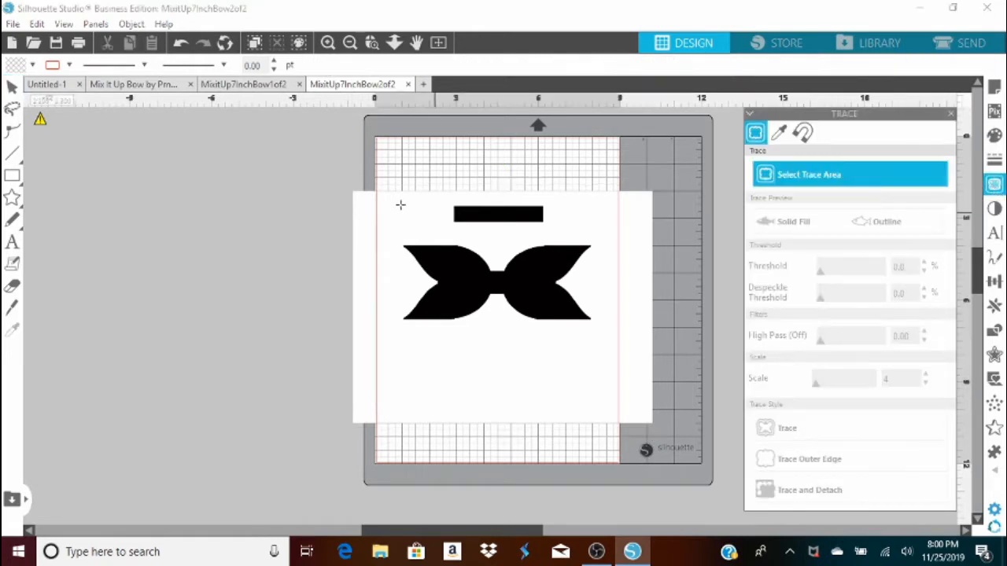
pyautogui.moveTo(379, 190)
pyautogui.mouseDown()
pyautogui.moveTo(440, 227)
pyautogui.moveTo(505, 320)
pyautogui.moveTo(612, 384)
pyautogui.mouseUp()
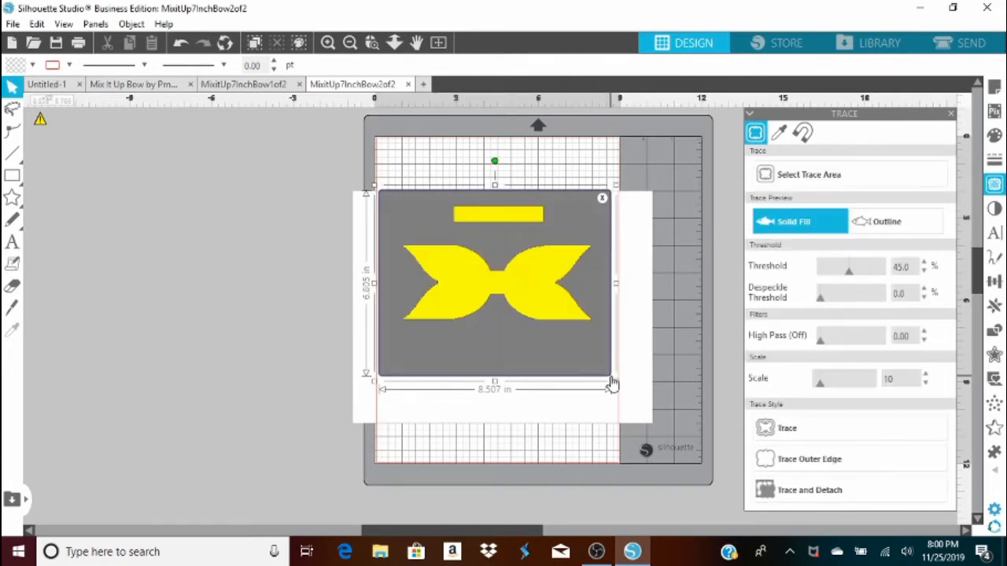
pyautogui.click(781, 461)
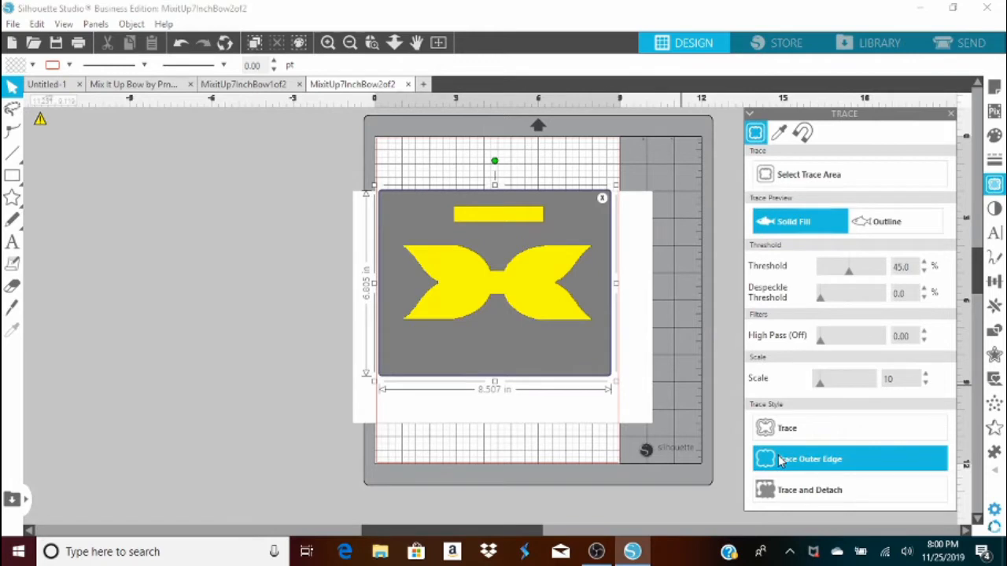
pyautogui.moveTo(544, 333); pyautogui.dragTo(206, 344)
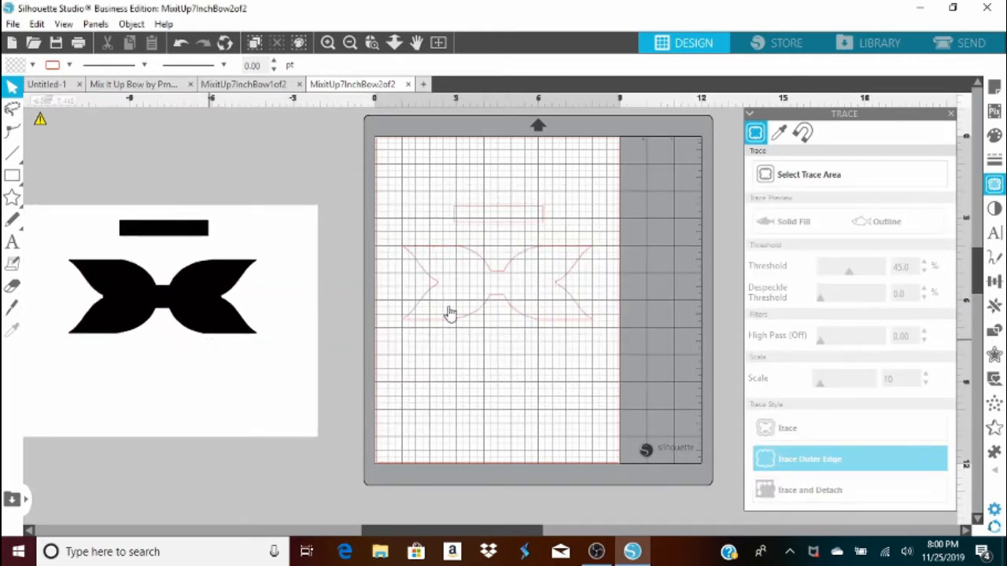
# - In MixitUp7InchBow1of2, trace the outer edge of the bow loops within an area about 10.8 by 8.8 in, and move the source image aside
pyautogui.click(265, 85)
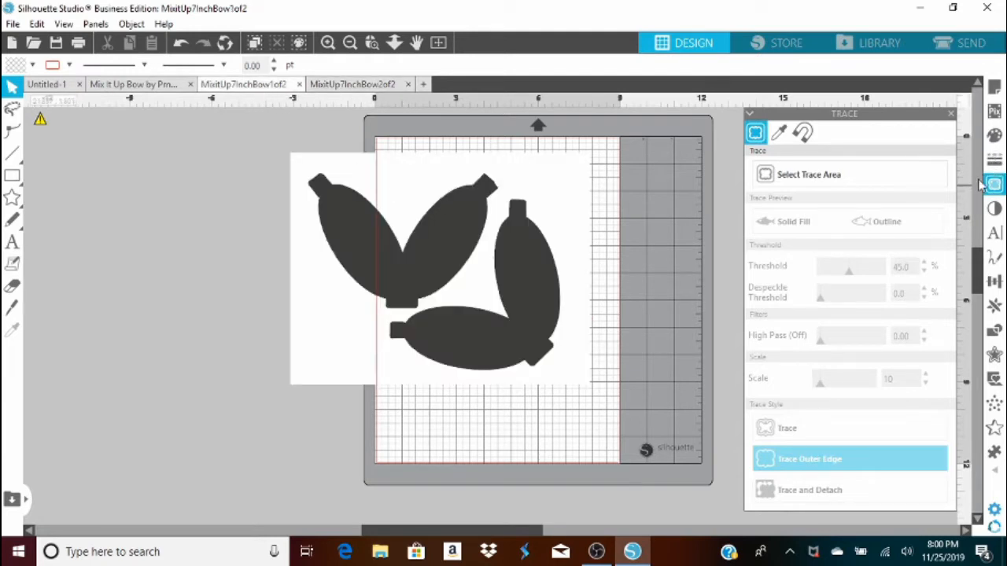
pyautogui.click(853, 173)
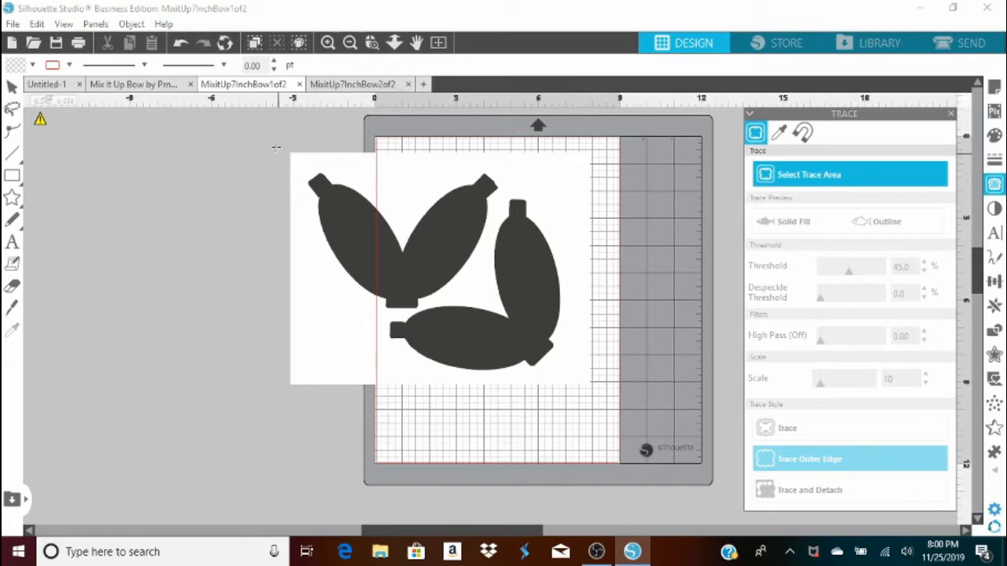
pyautogui.moveTo(291, 155); pyautogui.dragTo(587, 402)
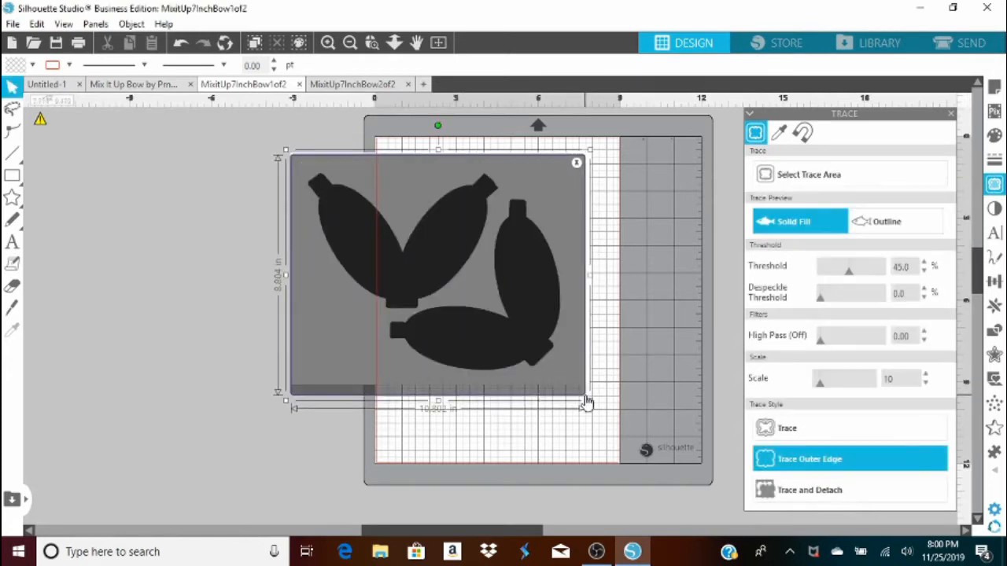
pyautogui.click(804, 463)
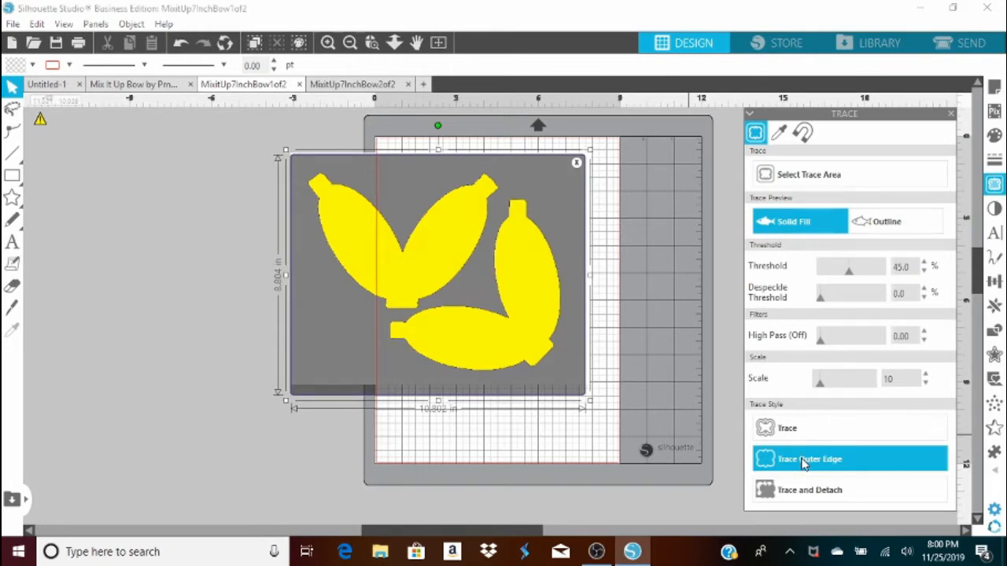
pyautogui.moveTo(555, 345); pyautogui.dragTo(250, 356)
pyautogui.click(441, 302)
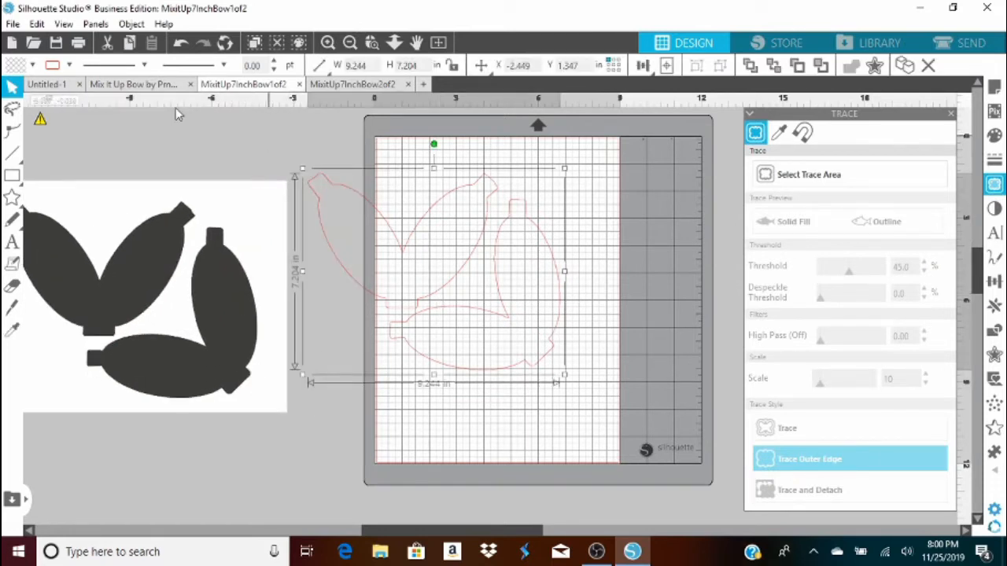
# - In the Mix It Up Bow SVG design, enlarge the grouped bow pieces to about 7.5 by 8.8 in and position them within the cut area
pyautogui.click(155, 87)
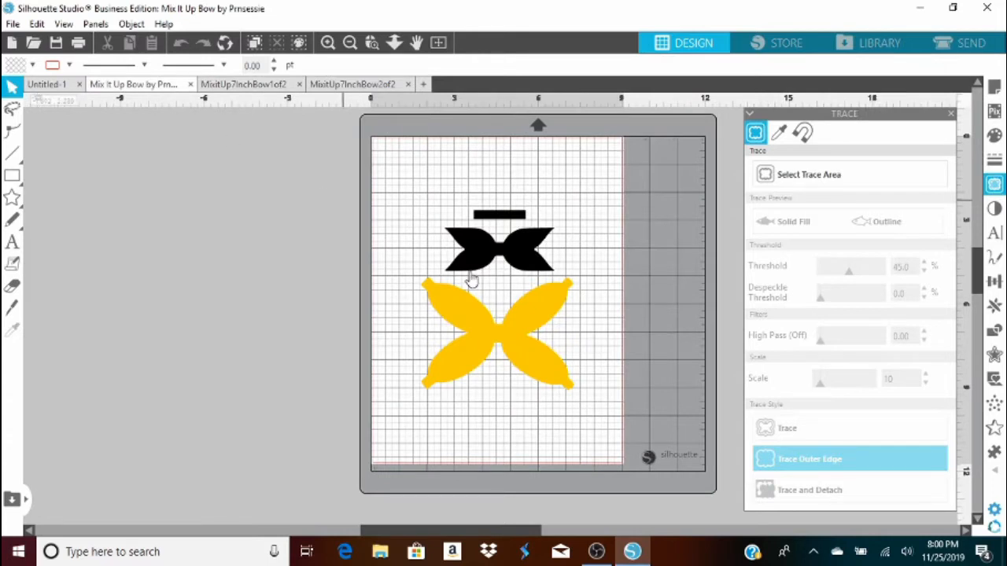
pyautogui.moveTo(420, 194); pyautogui.dragTo(620, 441)
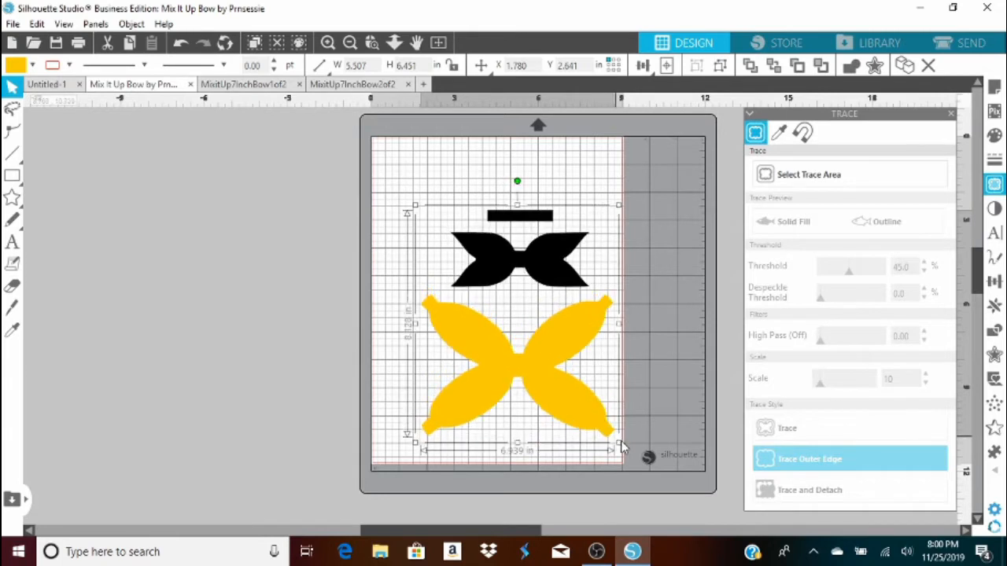
pyautogui.moveTo(565, 401); pyautogui.dragTo(550, 381)
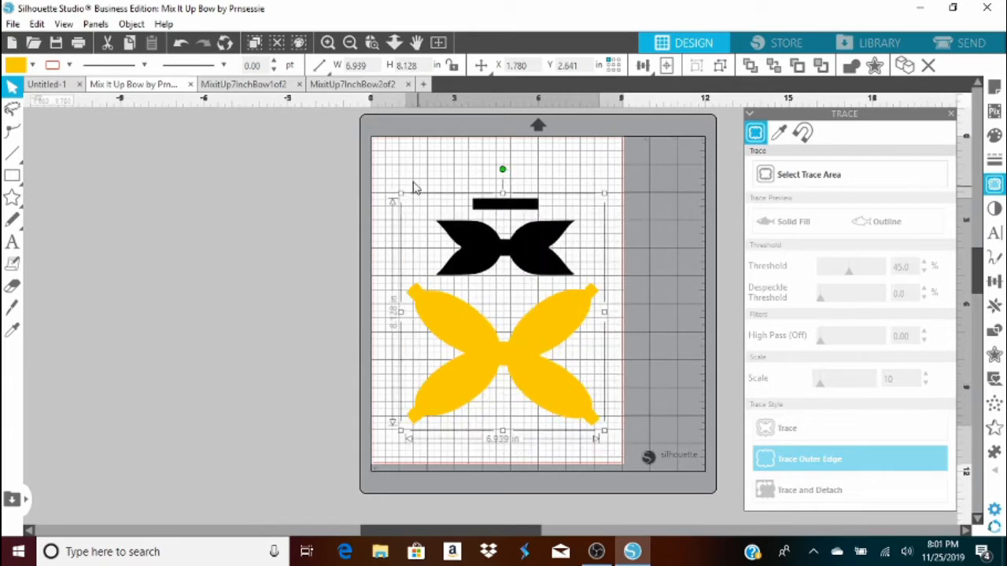
pyautogui.moveTo(399, 193); pyautogui.dragTo(384, 174)
pyautogui.click(496, 296)
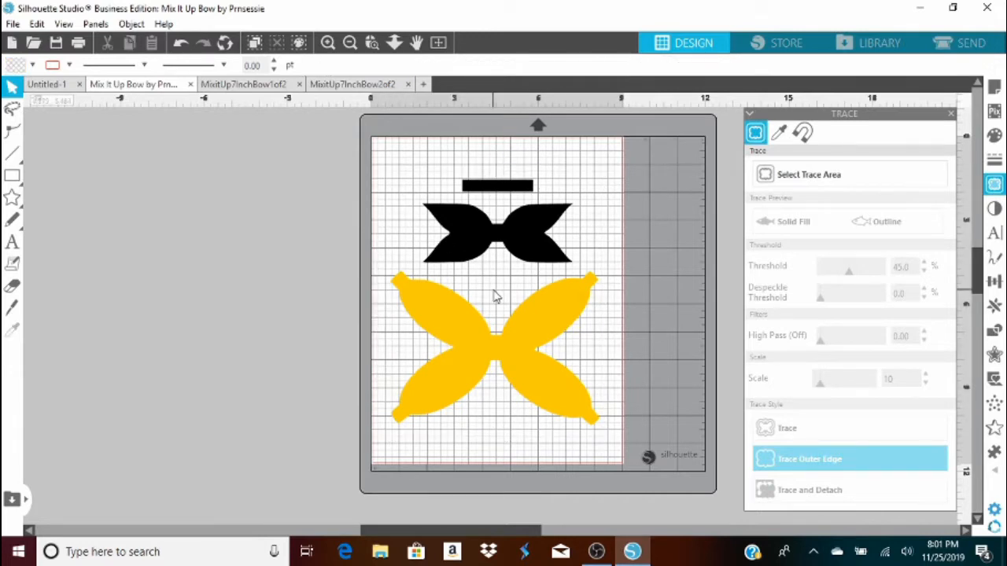
# - Ungroup the Mix It Up Bow design into separate pieces and deselect them
pyautogui.rightClick(496, 297)
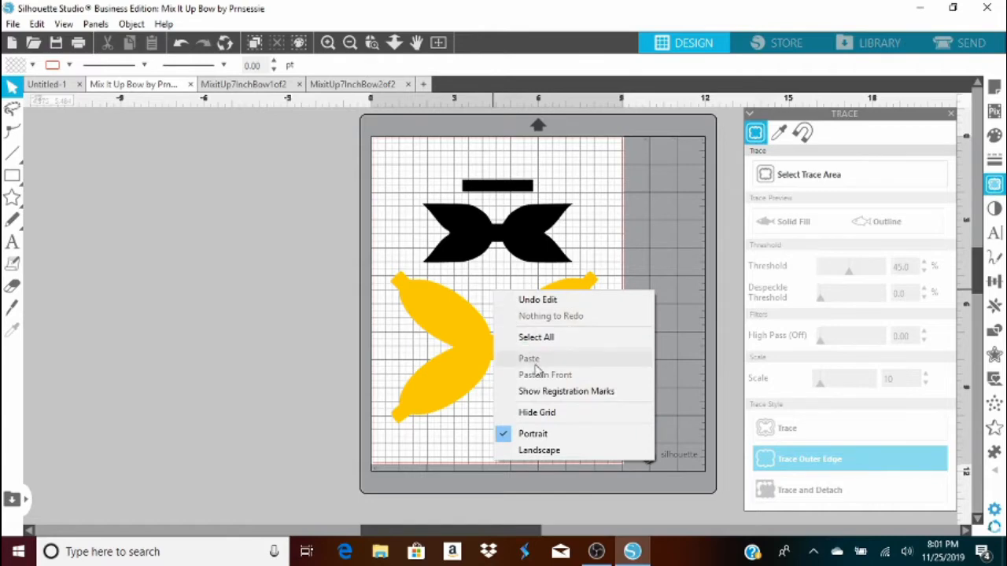
pyautogui.click(479, 330)
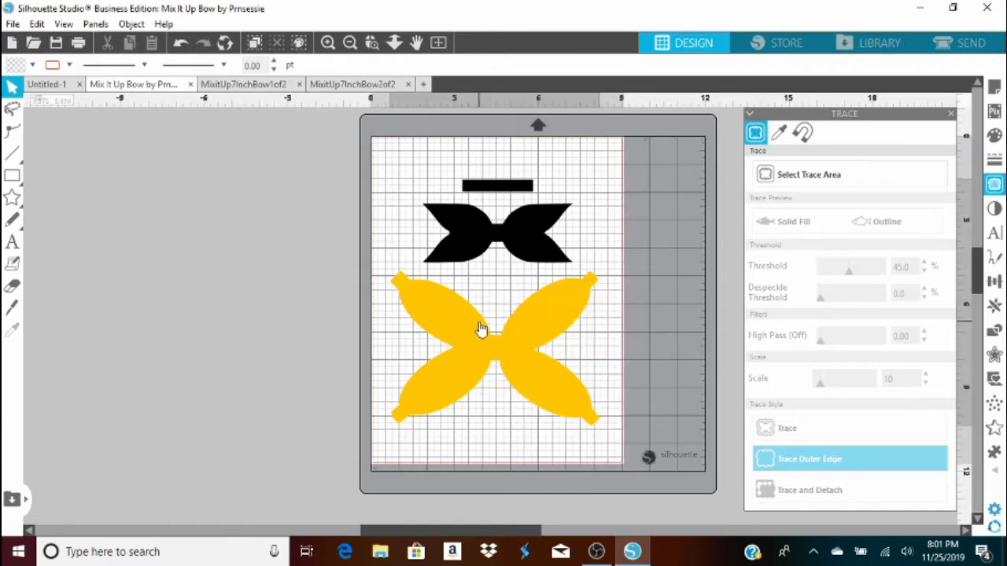
pyautogui.click(480, 331)
pyautogui.rightClick(481, 331)
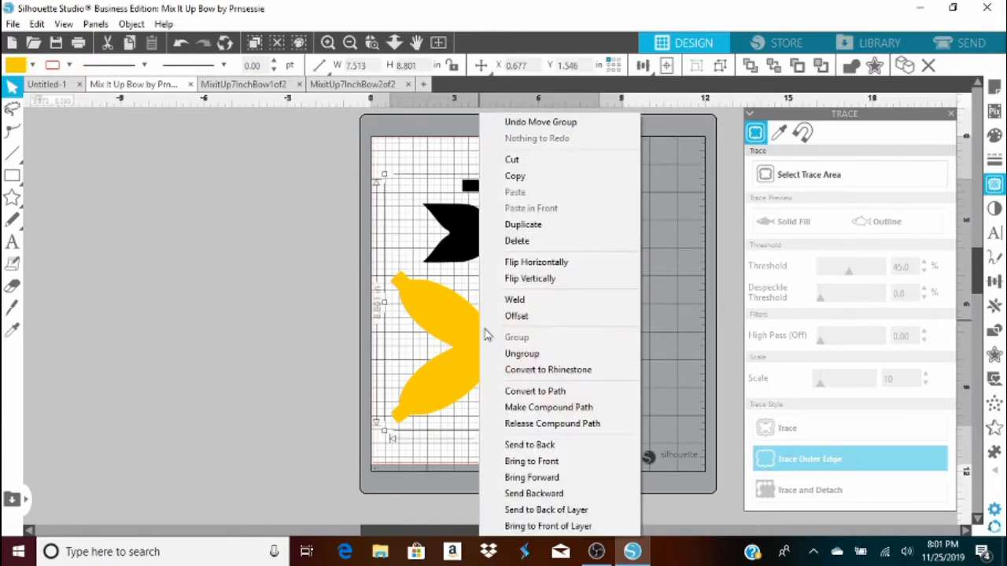
pyautogui.click(524, 354)
pyautogui.click(278, 302)
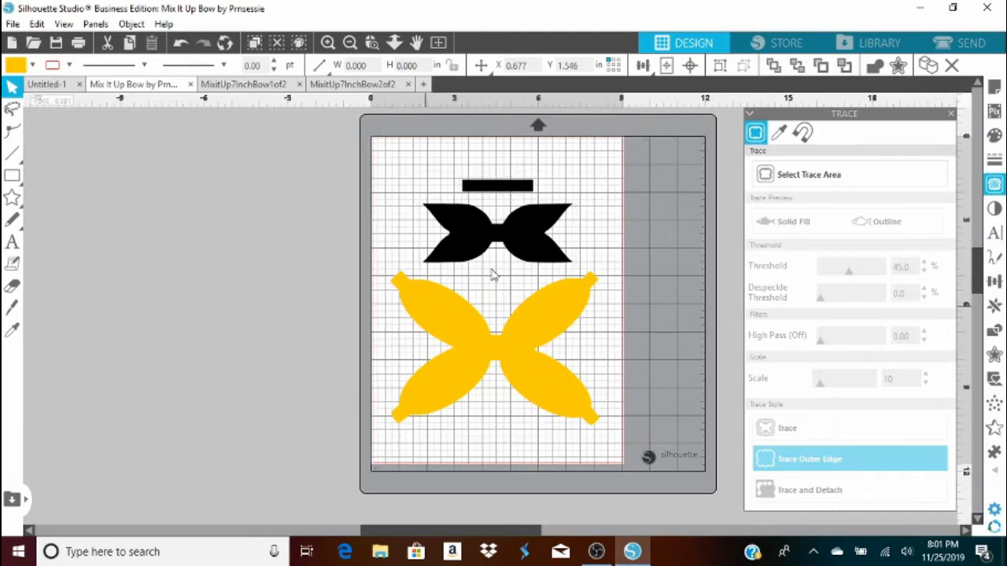
# - Change the fill of the yellow four-loop bow piece to red
pyautogui.moveTo(405, 161); pyautogui.dragTo(582, 280)
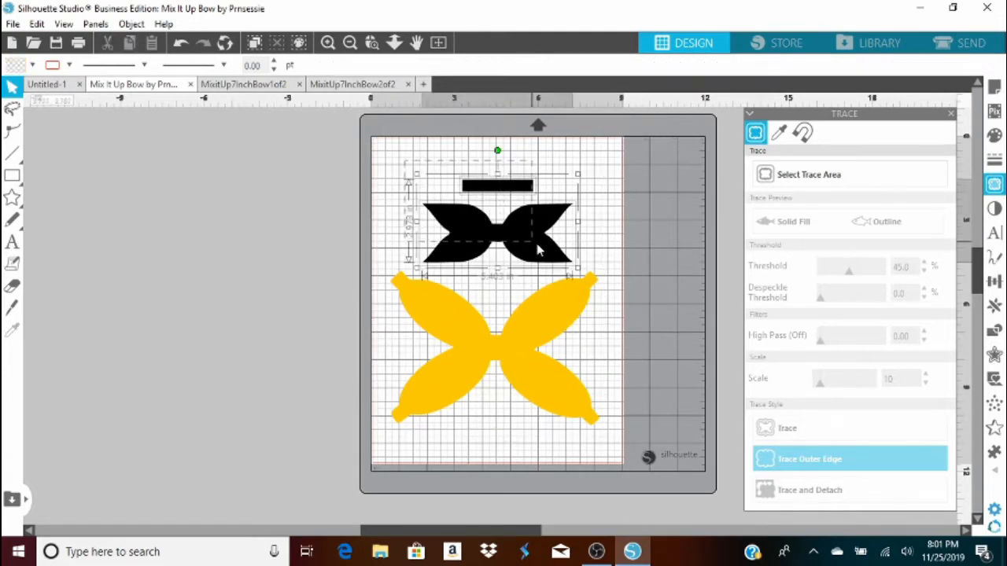
pyautogui.doubleClick(421, 340)
pyautogui.doubleClick(427, 315)
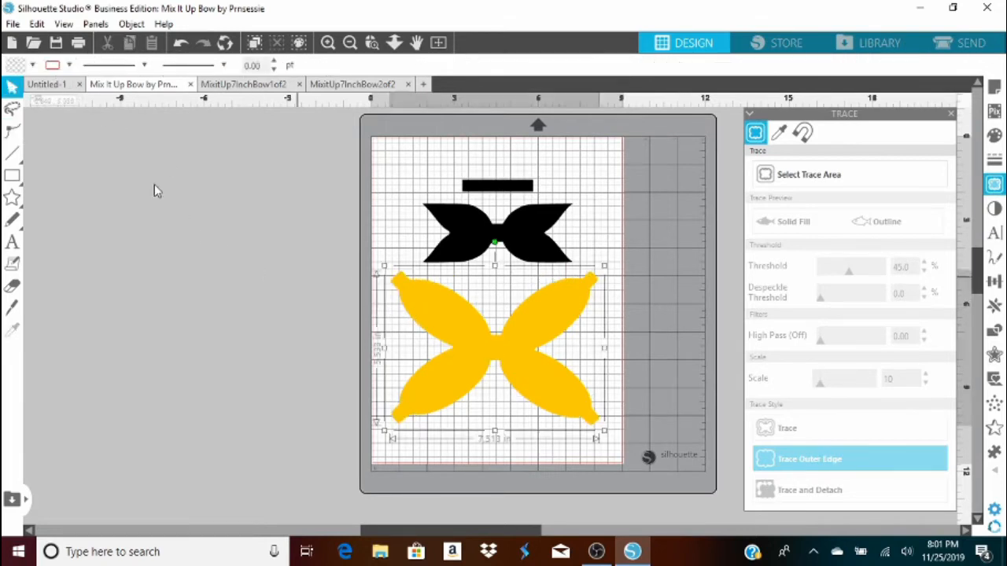
pyautogui.click(32, 65)
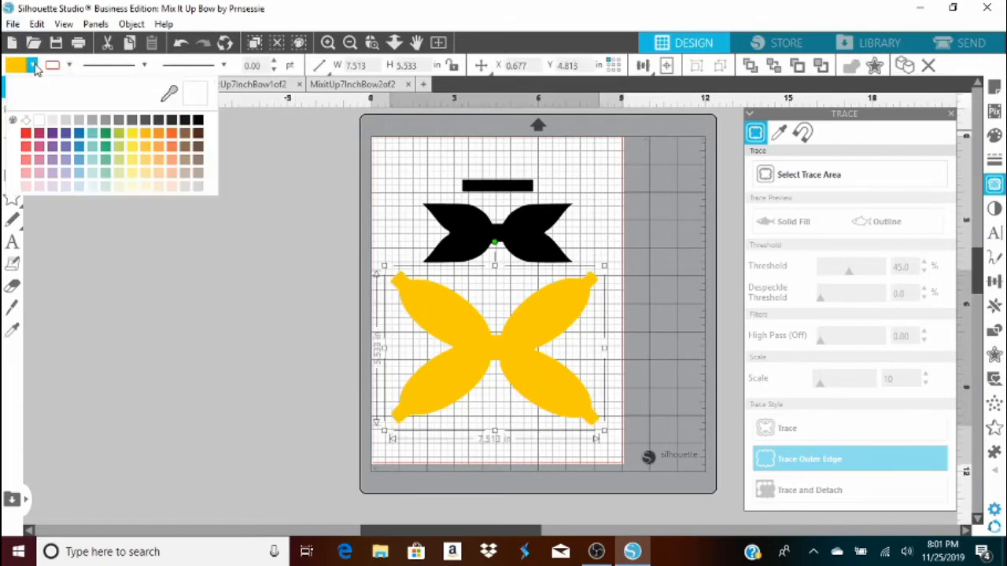
pyautogui.click(28, 135)
pyautogui.click(175, 258)
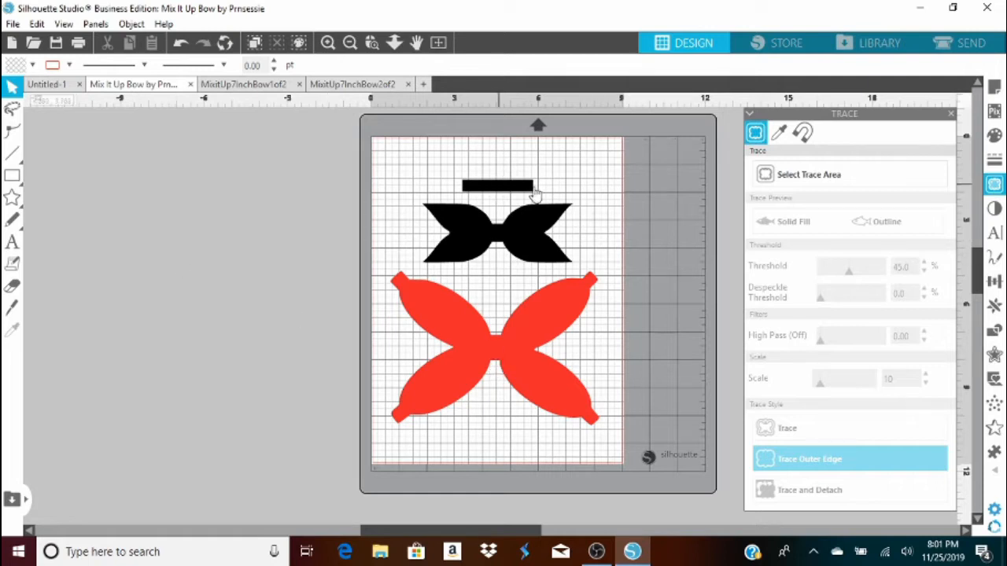
# - Open the send settings for the Mix It Up Bow design and set the Tool 1 material to Leatherette
pyautogui.click(979, 47)
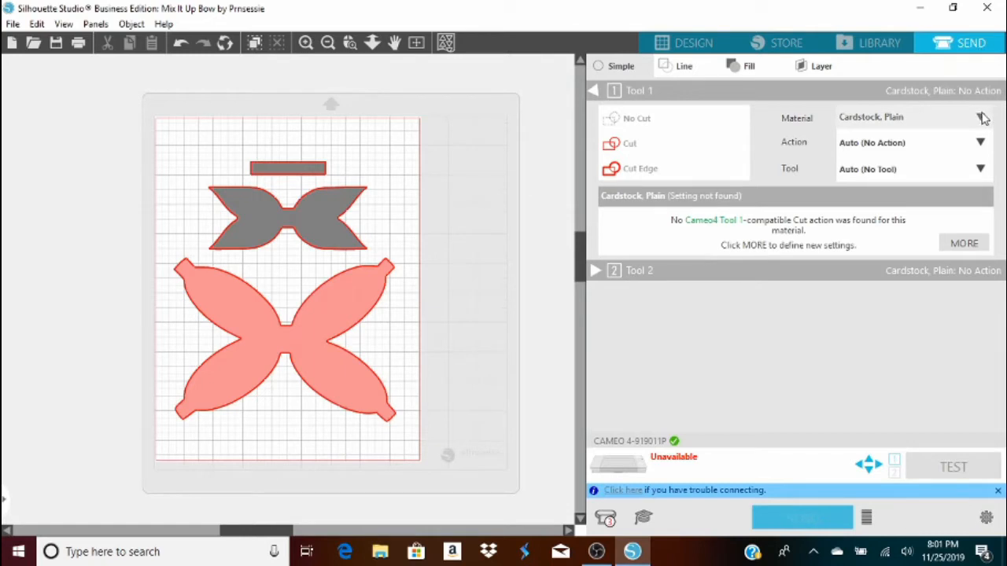
pyautogui.click(981, 118)
pyautogui.click(859, 143)
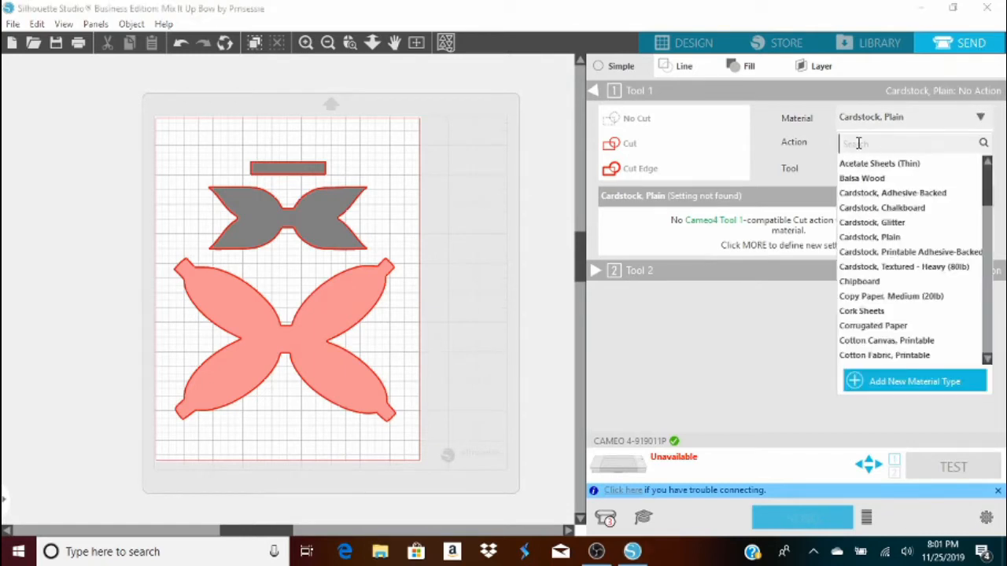
pyautogui.write('leat')
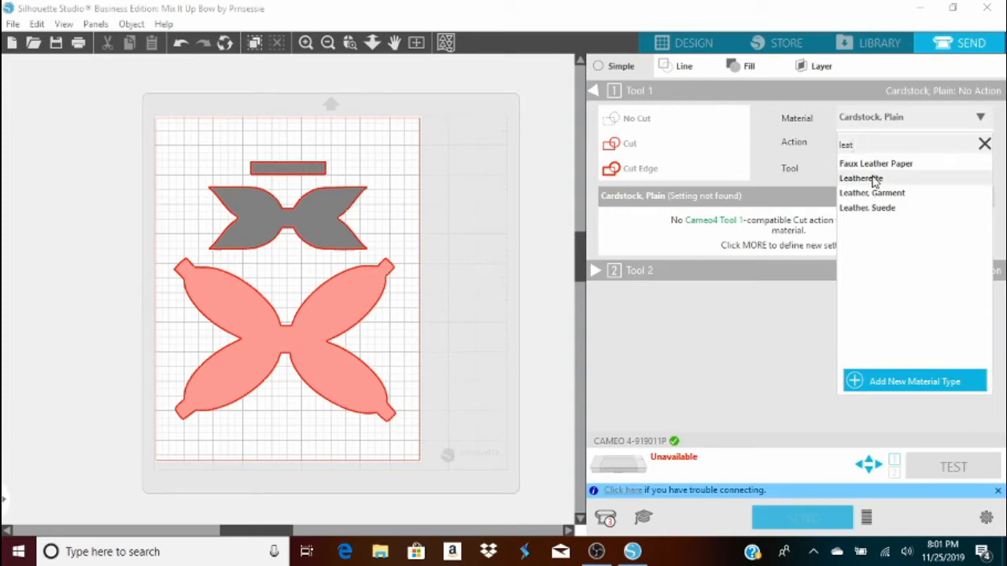
pyautogui.click(873, 179)
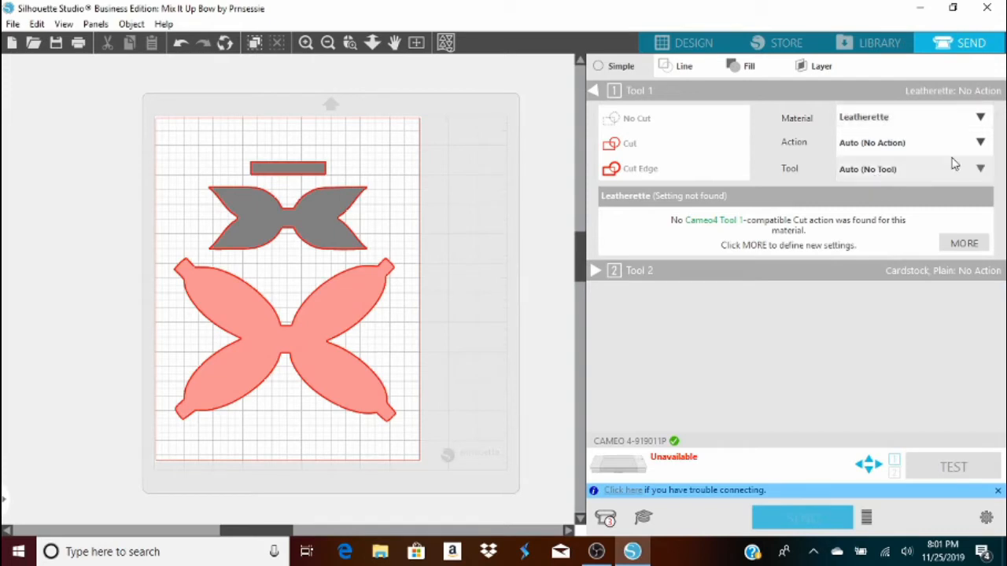
# - Set the Tool 1 action for Leatherette to Cut and choose the AutoBlade as its tool
pyautogui.click(978, 150)
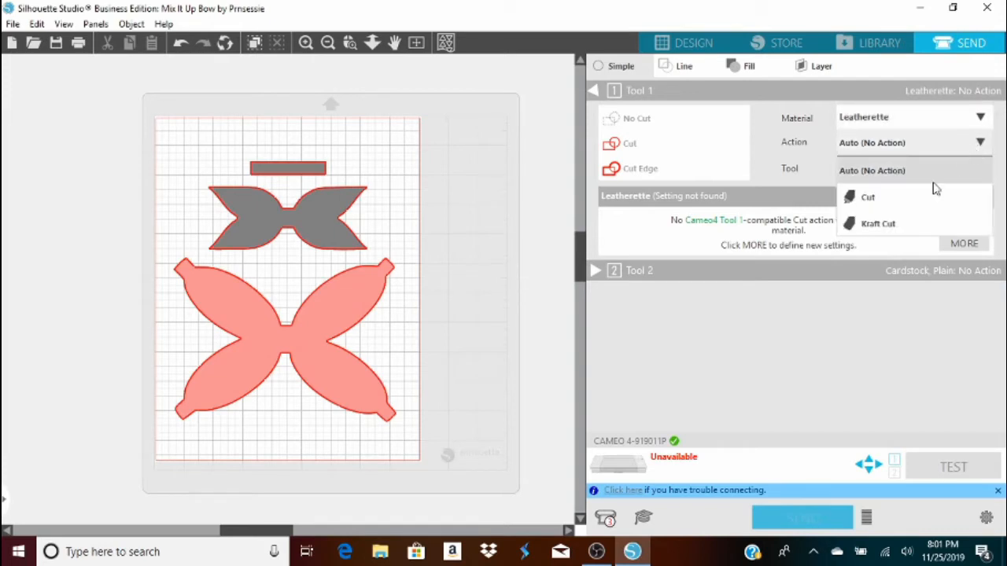
pyautogui.click(893, 203)
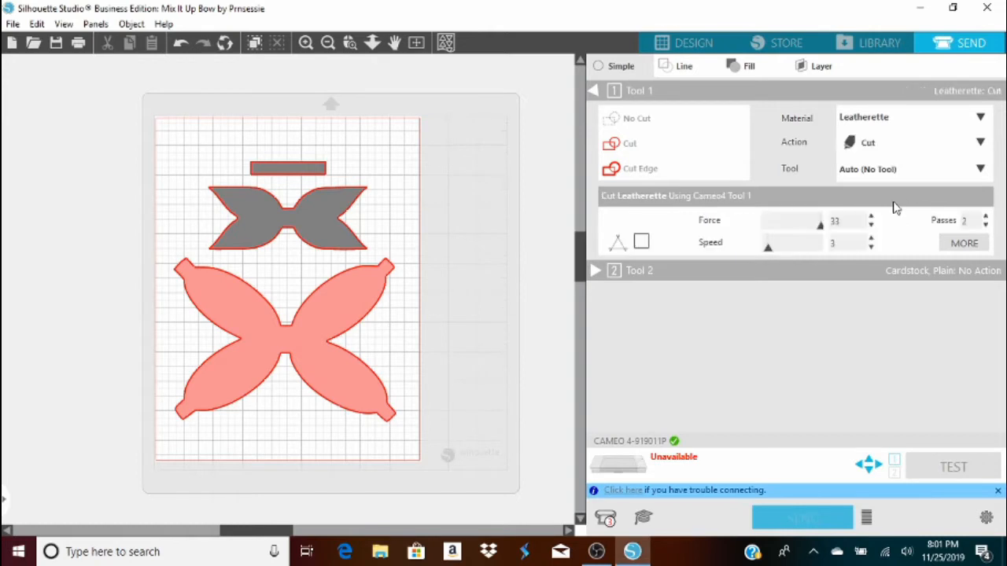
pyautogui.click(978, 174)
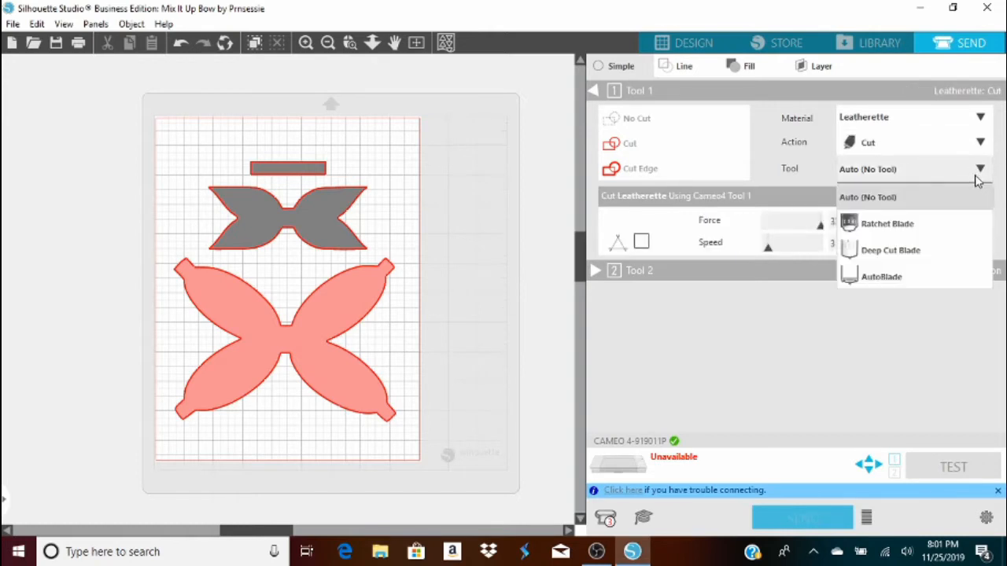
pyautogui.click(903, 279)
pyautogui.click(904, 279)
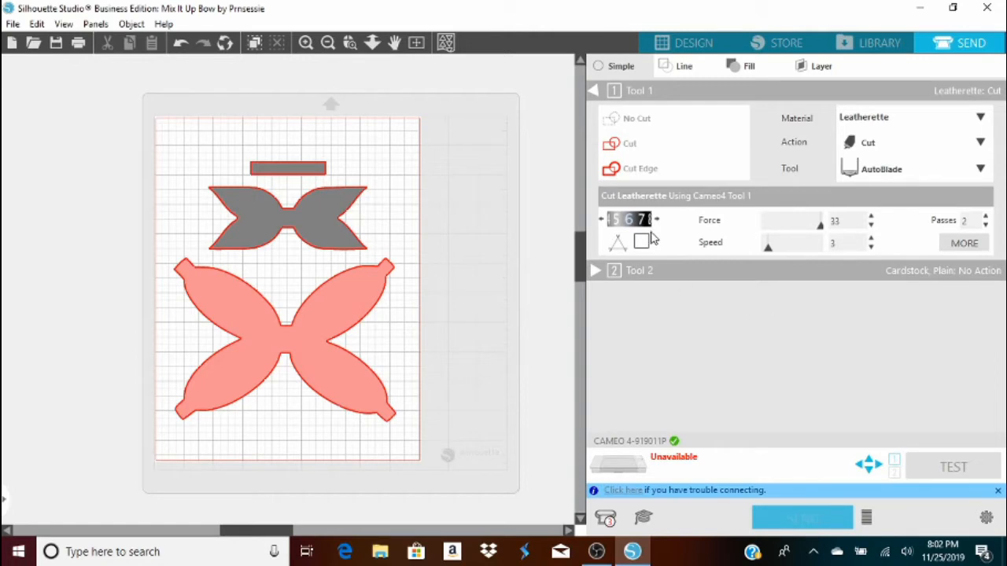
# - Increase the AutoBlade depth for the Tool 1 Leatherette cut
pyautogui.click(657, 223)
pyautogui.click(657, 223)
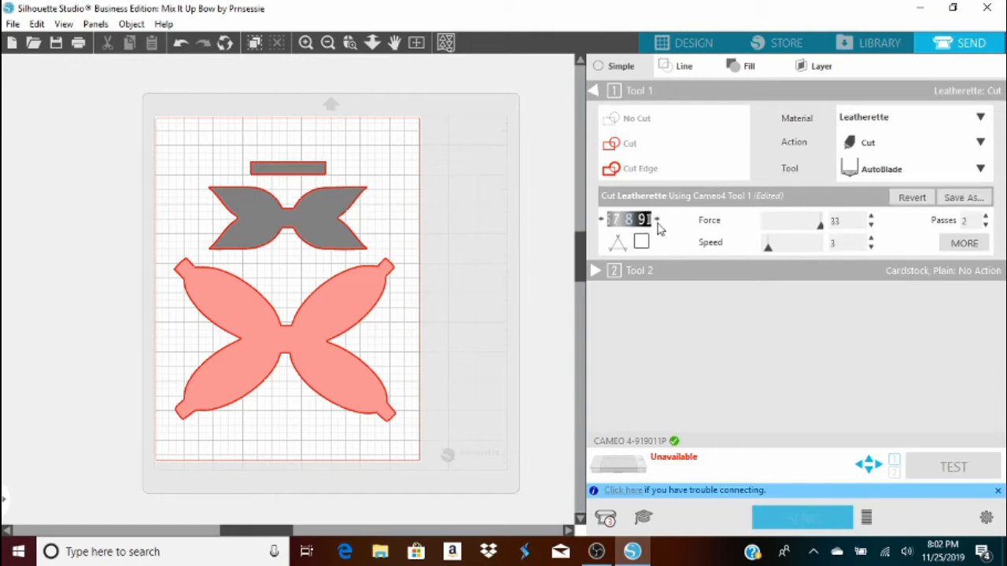
pyautogui.click(658, 222)
pyautogui.click(658, 223)
# - Back in the design view, move the black bow tail and center strip off the mat, and shift the red four-loop piece to the upper cut area
pyautogui.click(692, 43)
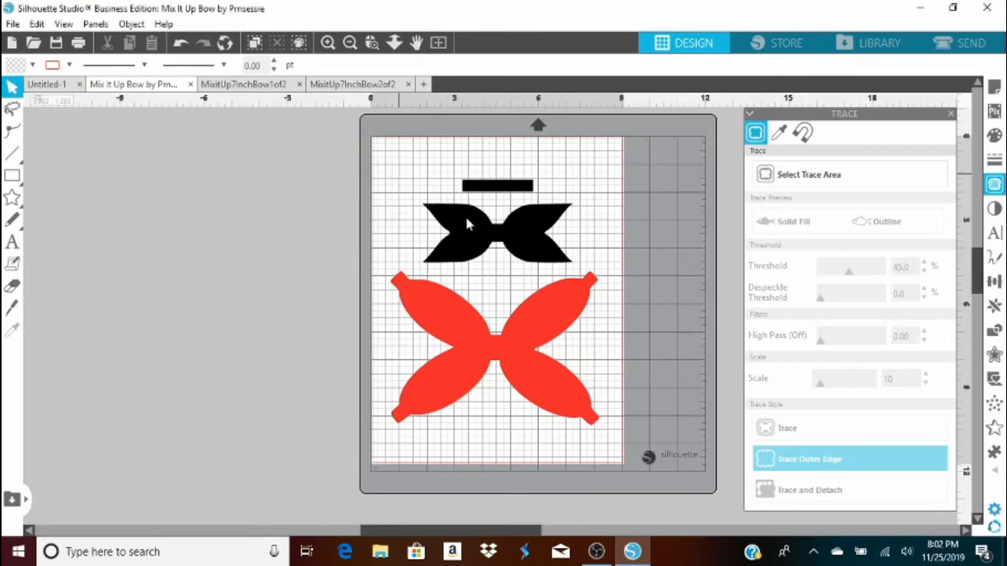
pyautogui.click(509, 245)
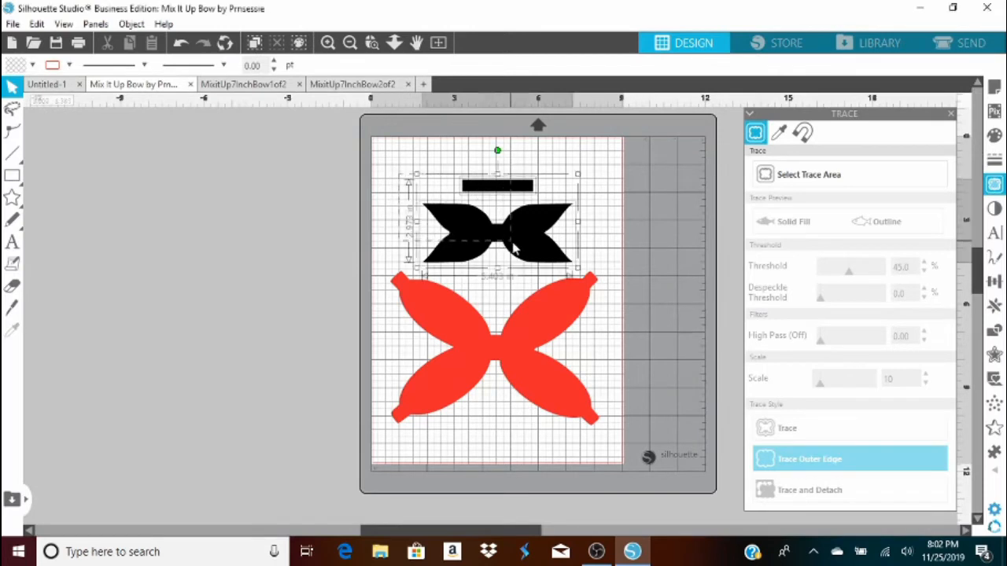
pyautogui.moveTo(509, 245); pyautogui.dragTo(212, 270)
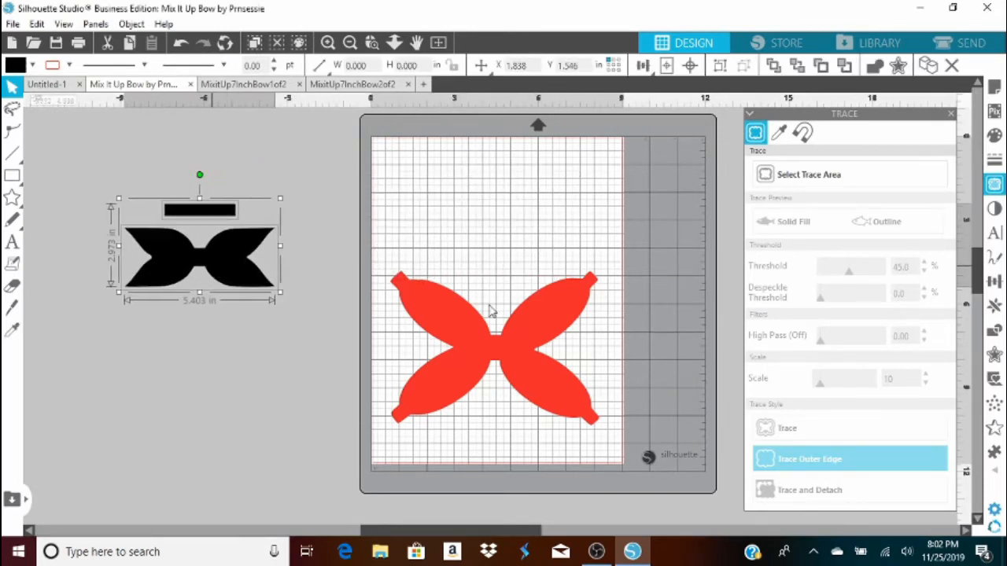
pyautogui.moveTo(520, 341); pyautogui.dragTo(512, 224)
pyautogui.click(512, 229)
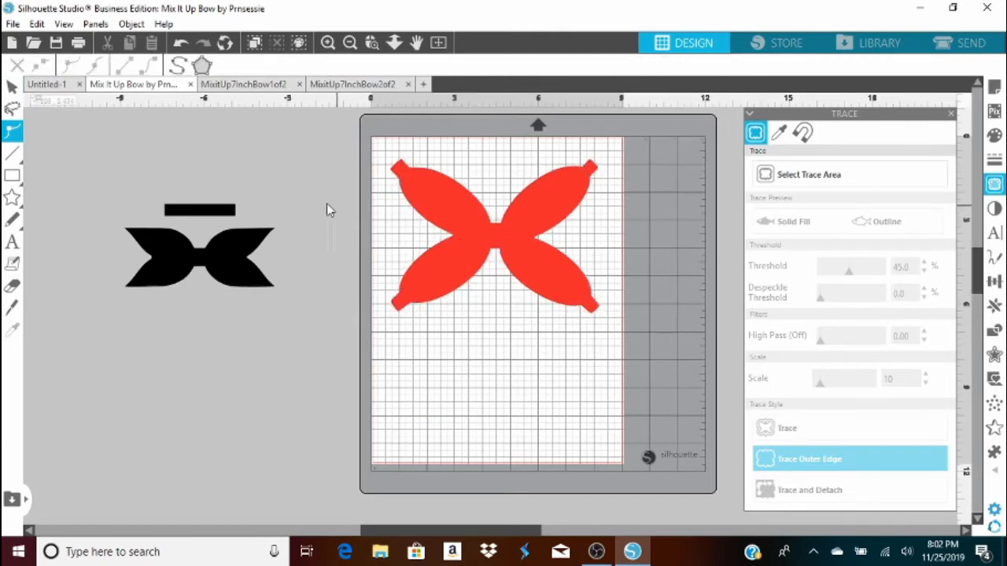